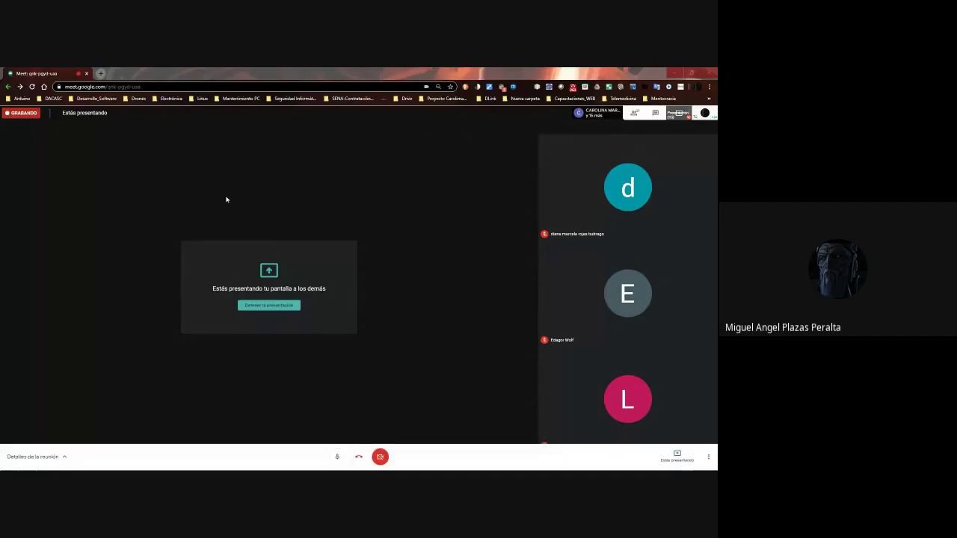
# - Switch to the untitled spreadsheet and enter "17 de Abril del 2020" in cell K2 as the attendance date
pyautogui.click(129, 154)
pyautogui.hotkey('alt', 'Tab')
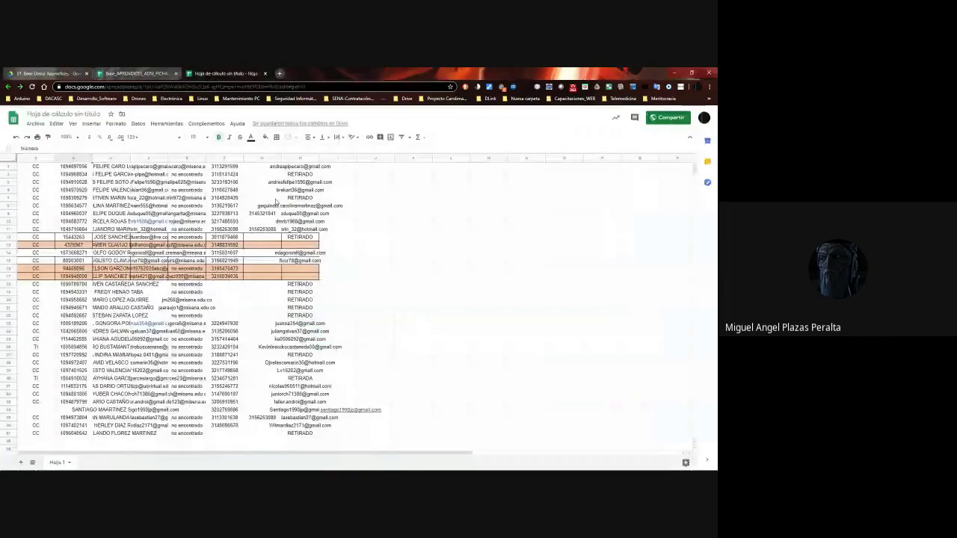
pyautogui.scroll(1, 554, 273)
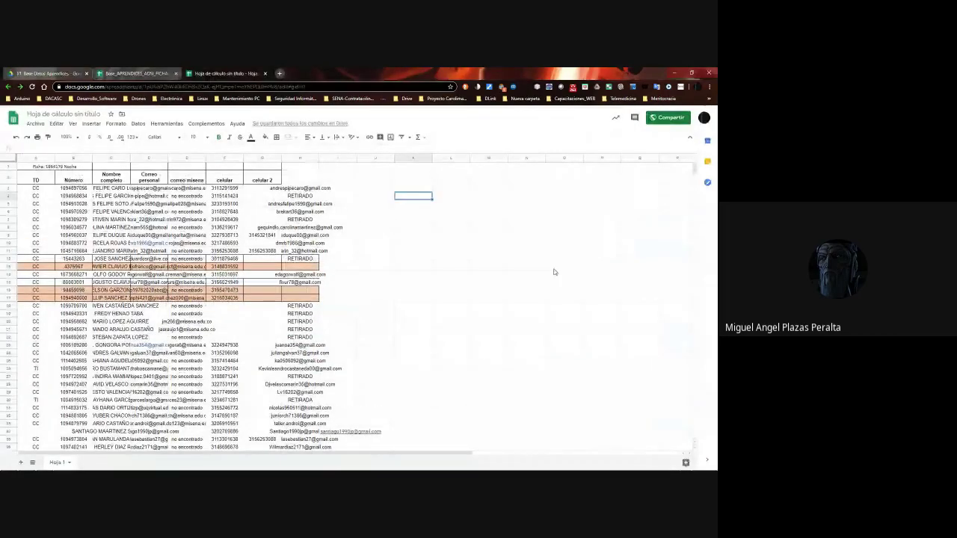
pyautogui.press('Up')
pyautogui.press('Up')
pyautogui.press('Up')
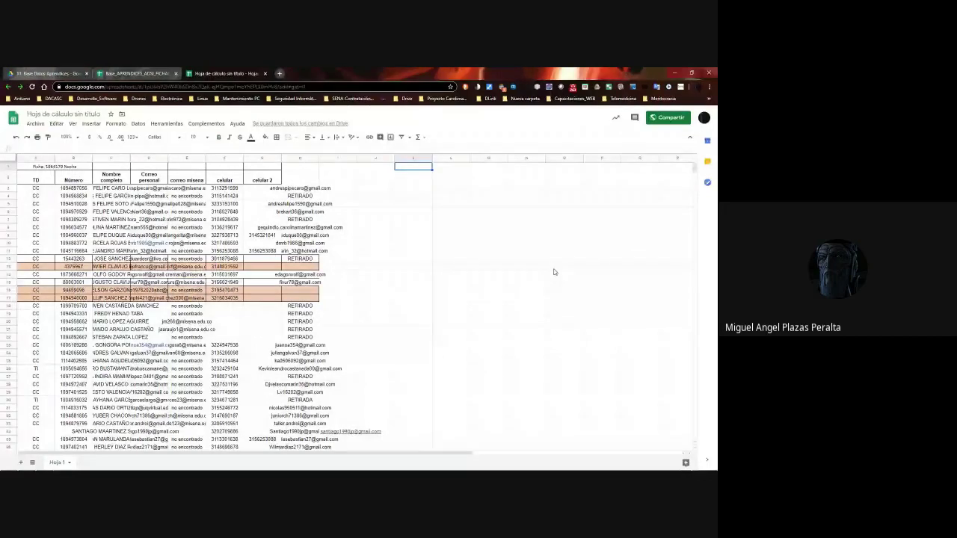
pyautogui.press('Down')
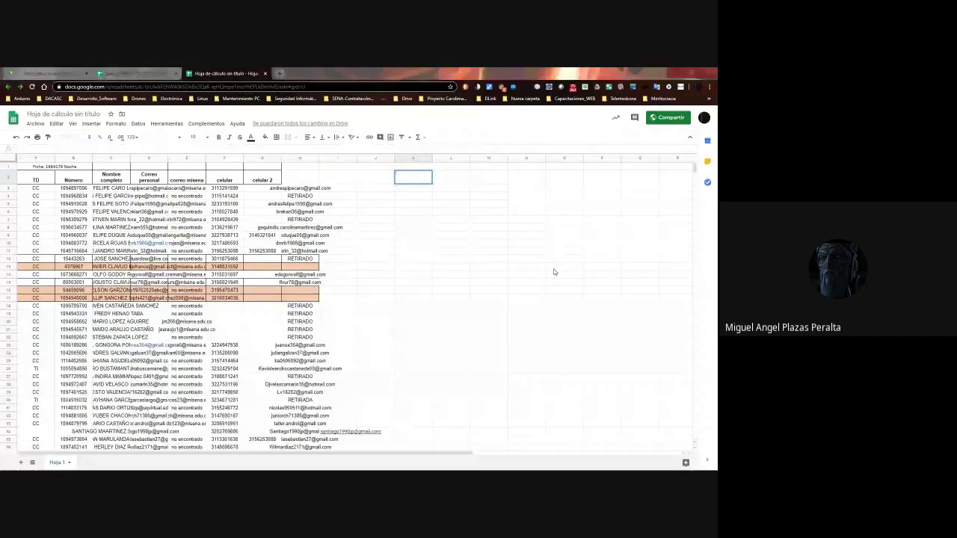
pyautogui.write('17')
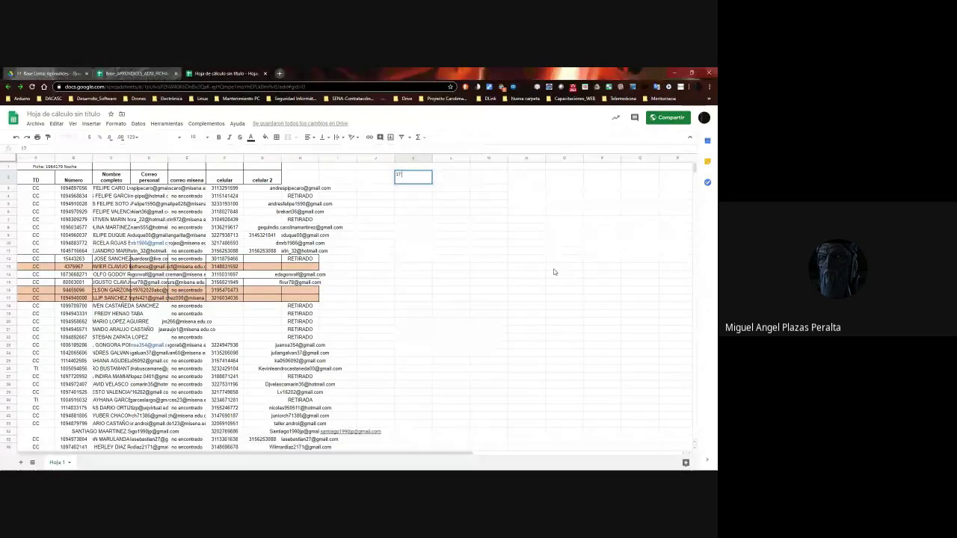
pyautogui.write(' de Abril del 2020')
pyautogui.press('Return')
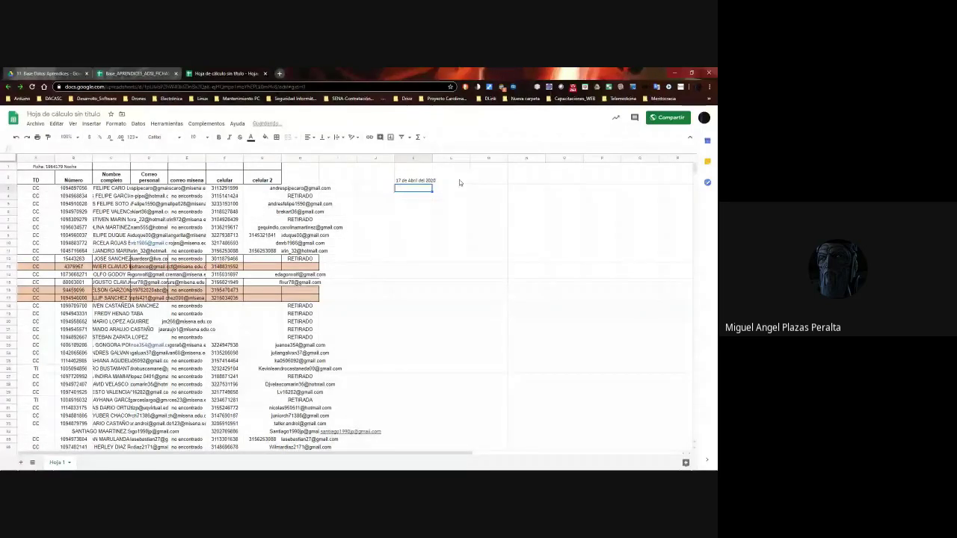
# - Fit the widths of the date column K and the "Nombre completo" column to their contents
pyautogui.doubleClick(432, 158)
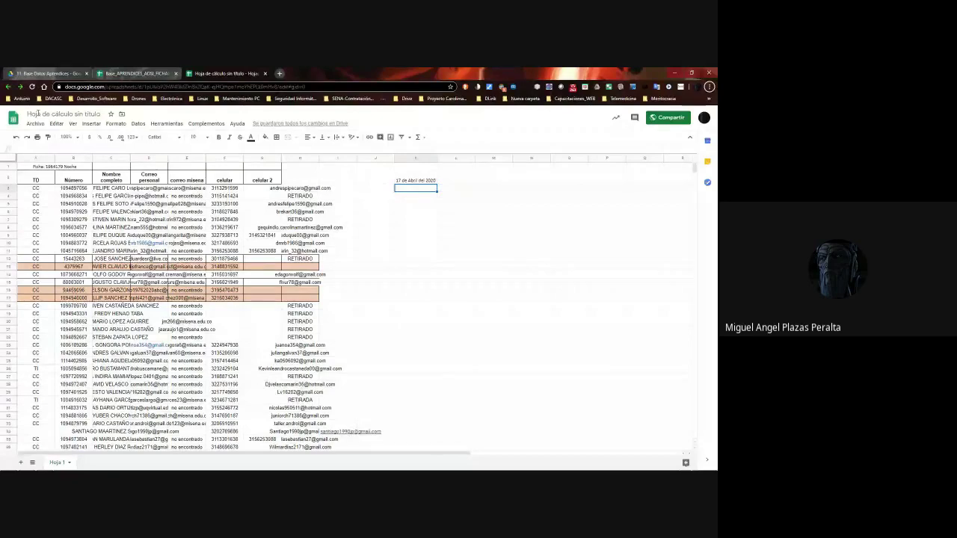
pyautogui.hotkey('alt', 'Tab')
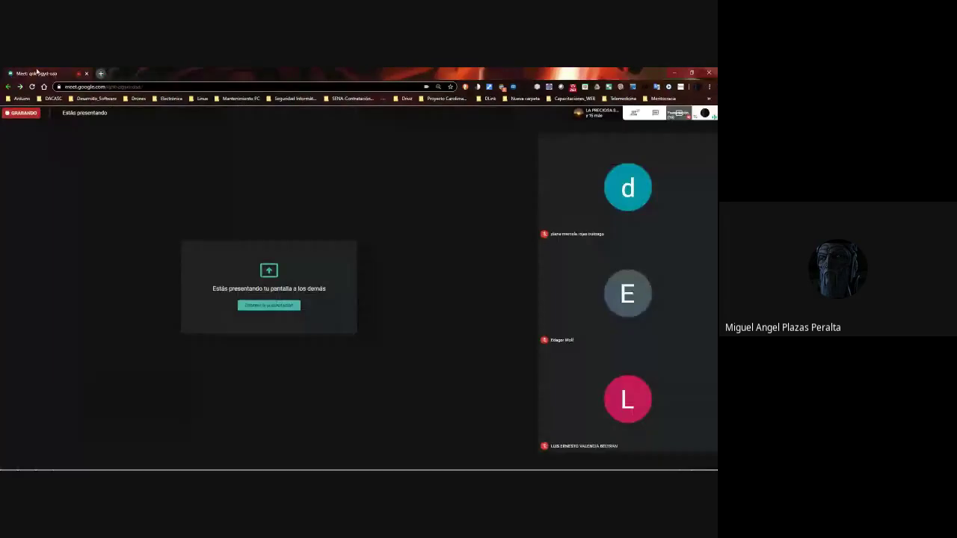
pyautogui.hotkey('alt', 'Tab')
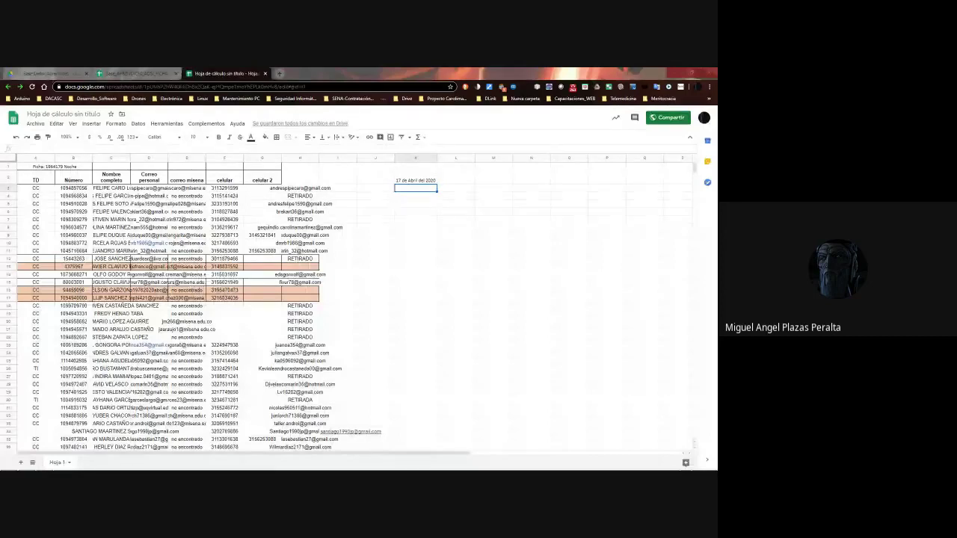
pyautogui.click(425, 192)
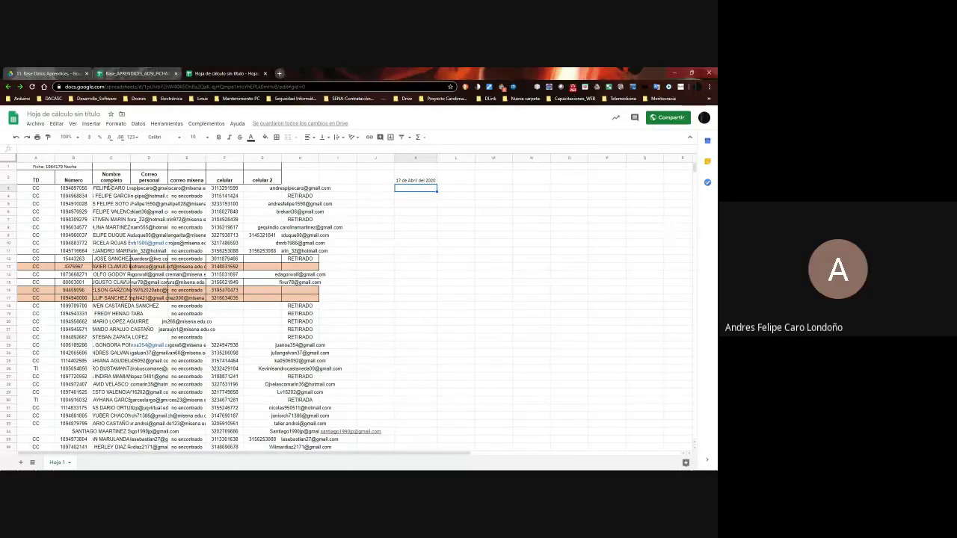
pyautogui.doubleClick(130, 158)
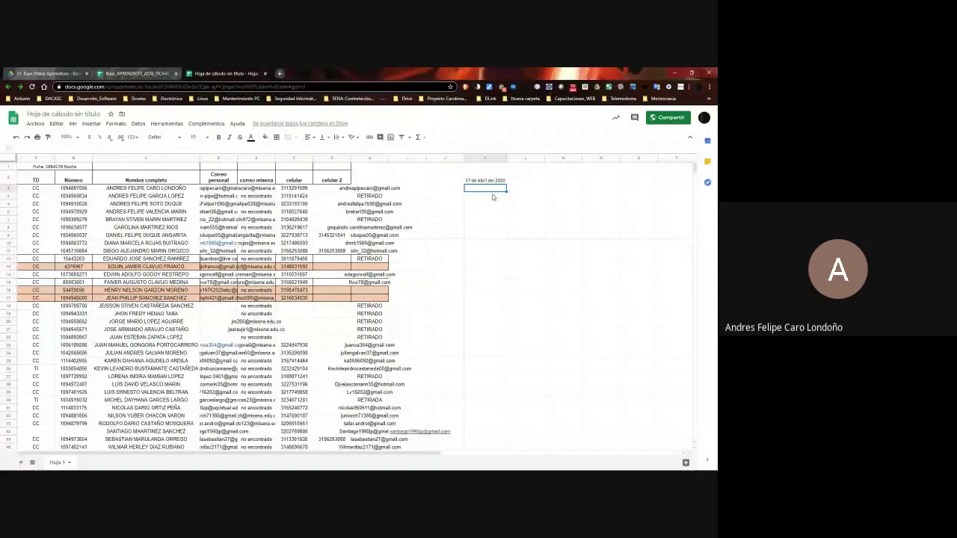
# - Record attendance as "Si" in cells K3 and K6, leaving the rows between them blank
pyautogui.write('1i')
pyautogui.press('Return')
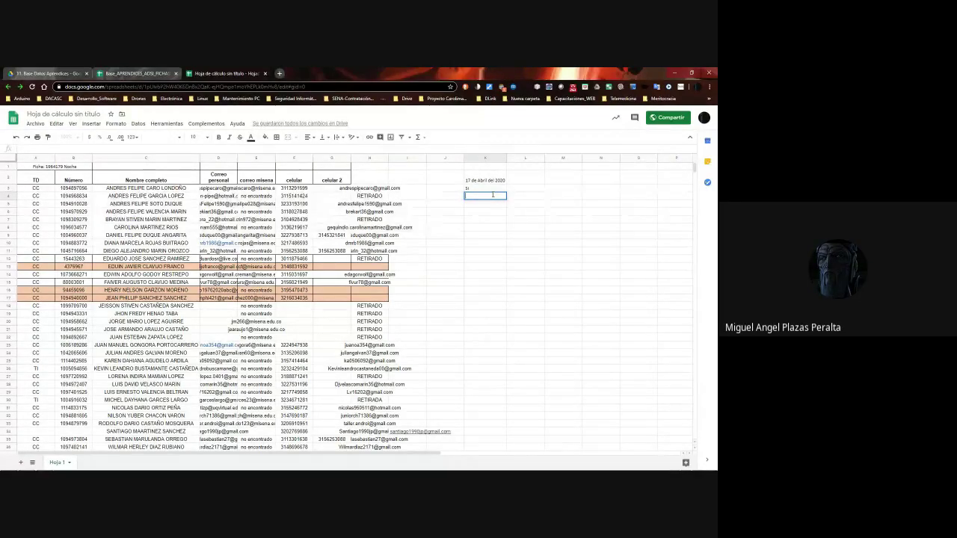
pyautogui.press('Left')
pyautogui.press('Right')
pyautogui.press('Down')
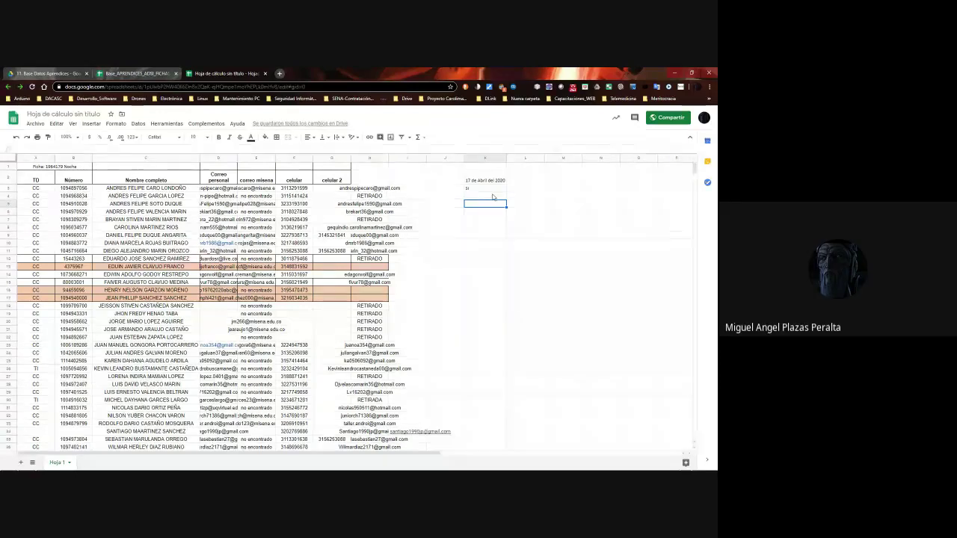
pyautogui.press('Down')
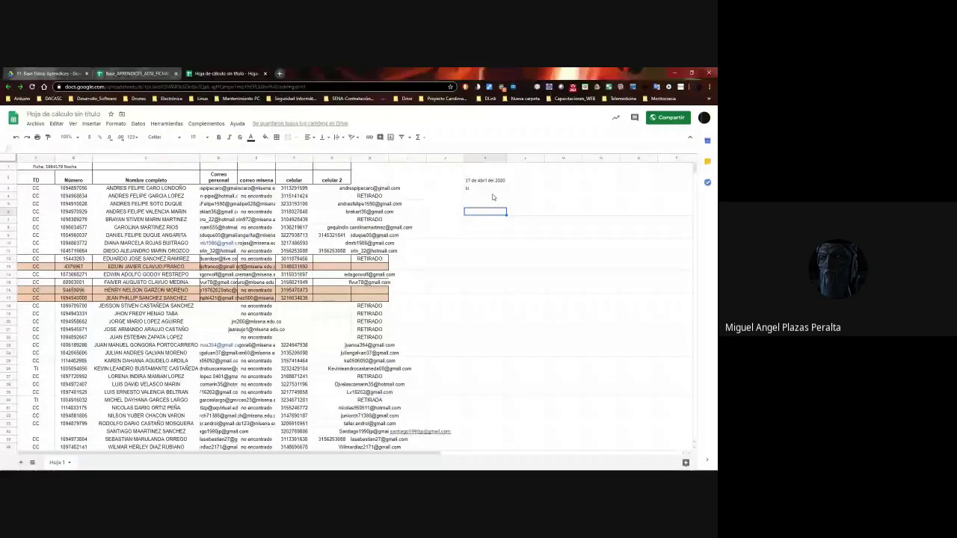
pyautogui.write('si')
pyautogui.press('Return')
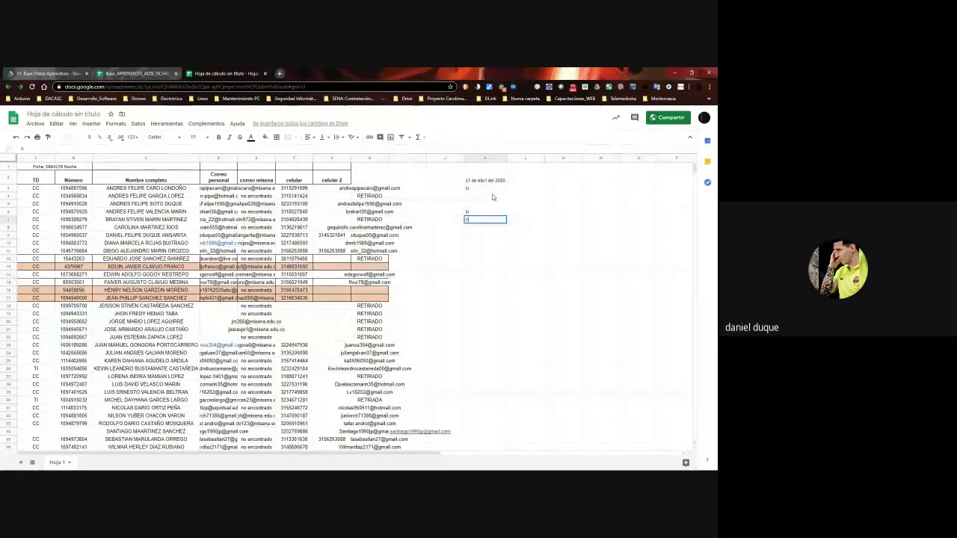
# - Enter "No" in K7 and "Si" in K8 through K11 for the attendance of those apprentices
pyautogui.write('N')
pyautogui.press('Return')
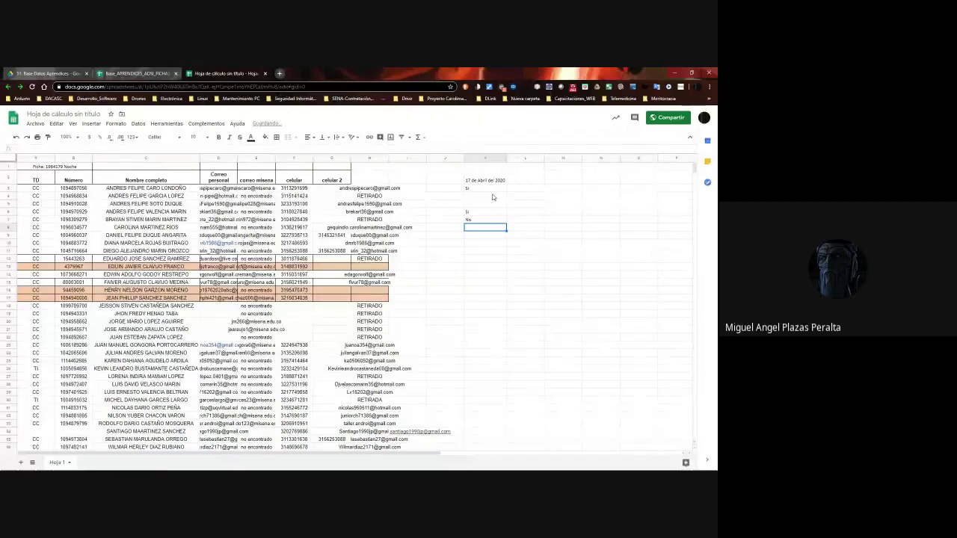
pyautogui.write('Si')
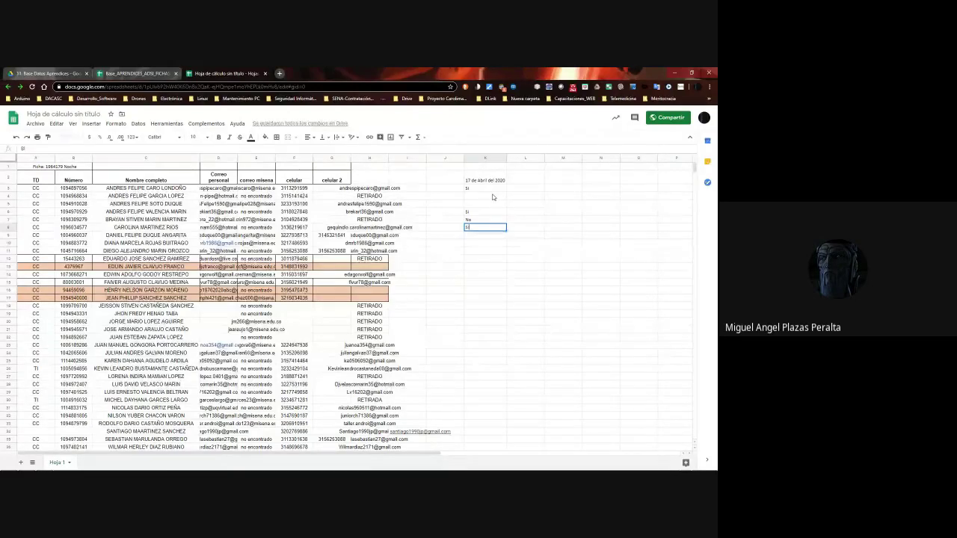
pyautogui.press('Return')
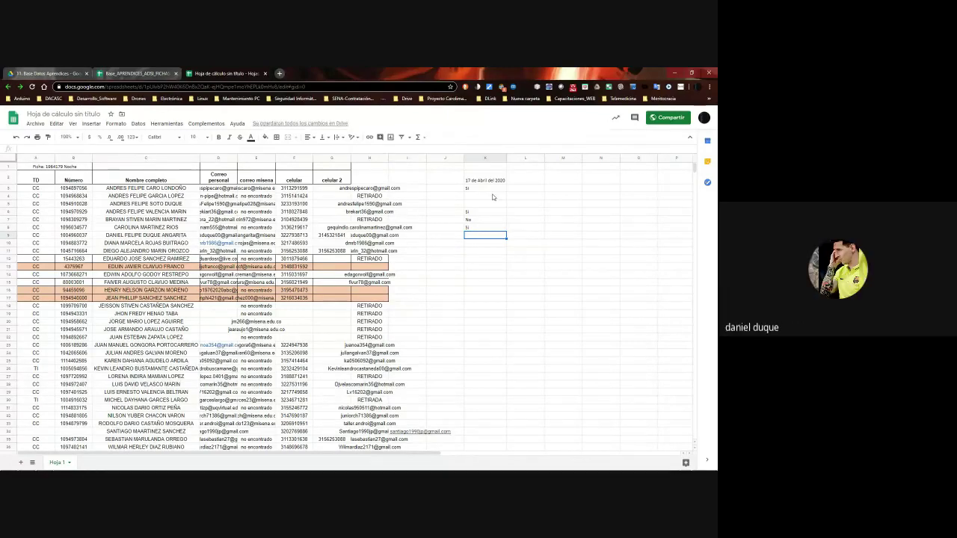
pyautogui.write('Si')
pyautogui.press('Return')
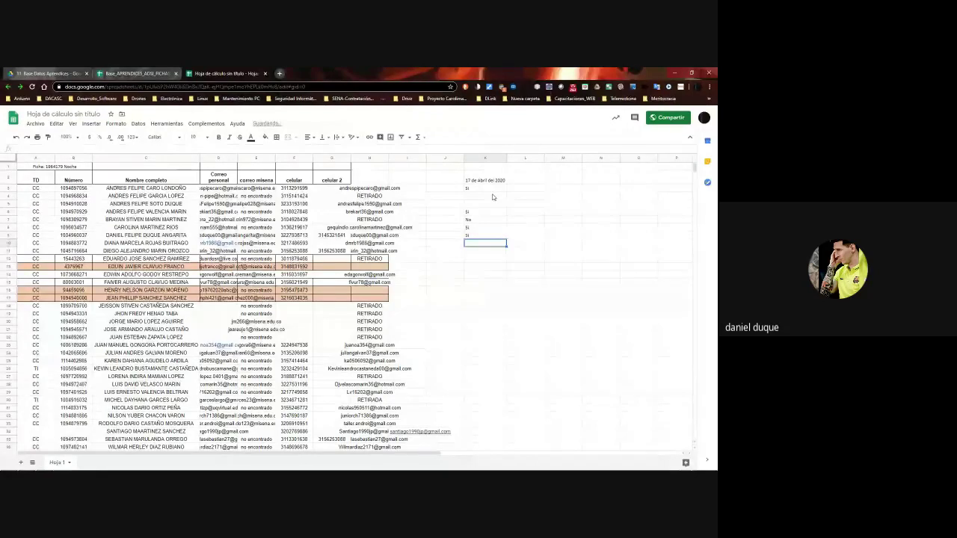
pyautogui.write('Si')
pyautogui.press('Return')
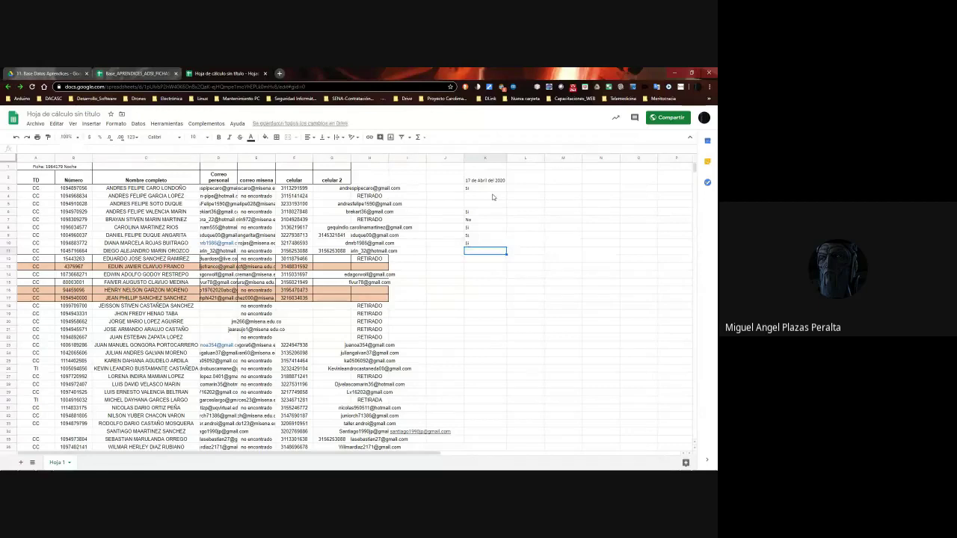
pyautogui.write('Si')
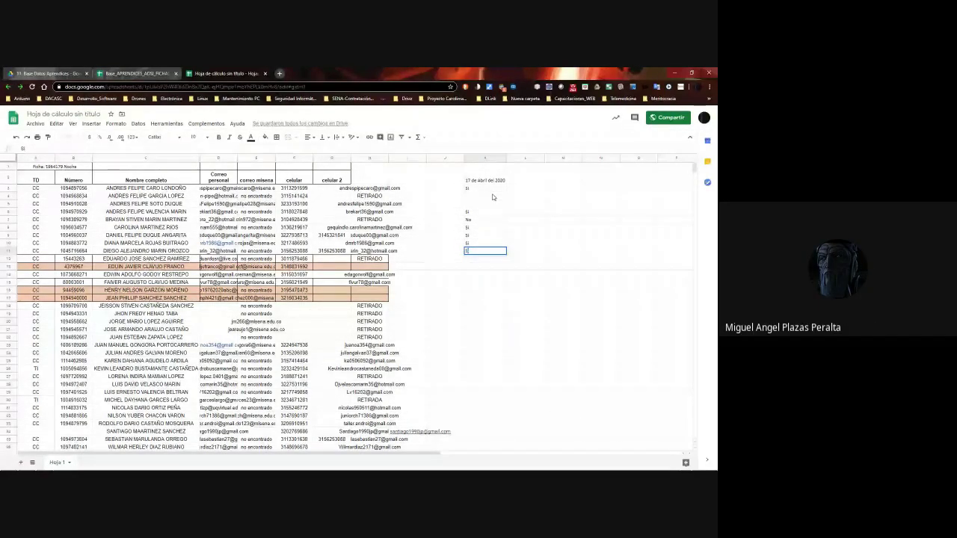
pyautogui.press('Return')
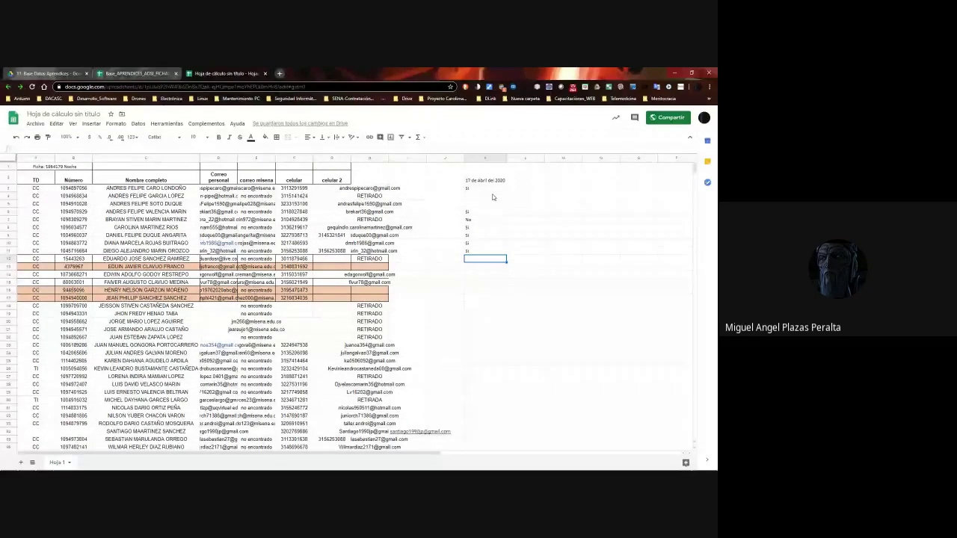
# - Skip rows 12 and 13 and record attendance as "Si" in cells K14 and K15
pyautogui.press('Down')
pyautogui.press('Down')
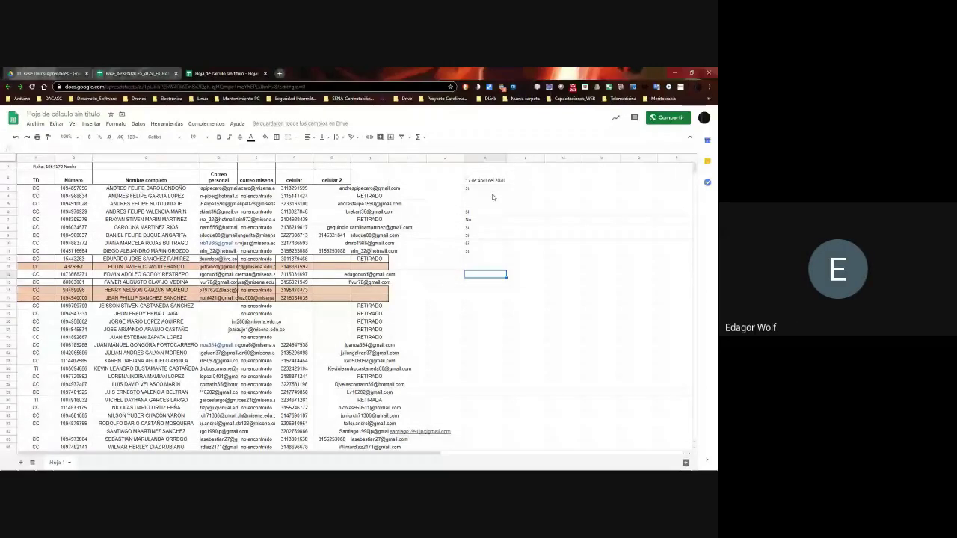
pyautogui.write('Si')
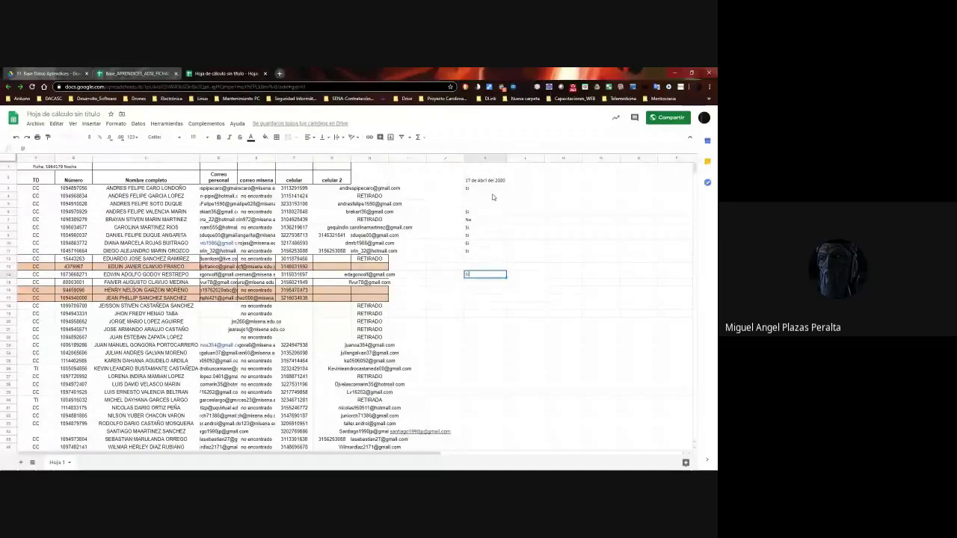
pyautogui.press('Return')
pyautogui.write('Si')
pyautogui.press('Return')
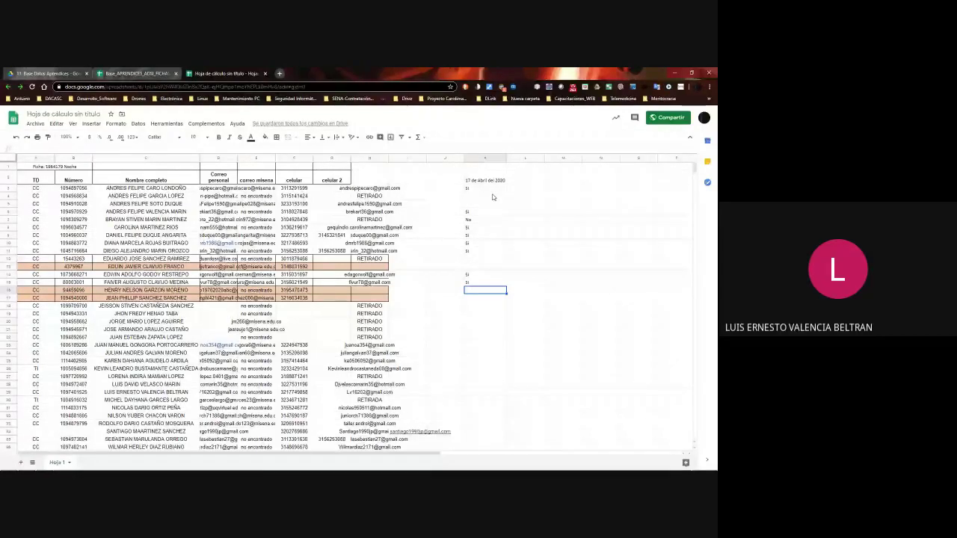
# - Skip rows 16 through 22 and record attendance as "Si" in cells K23 and K24
pyautogui.press('Down')
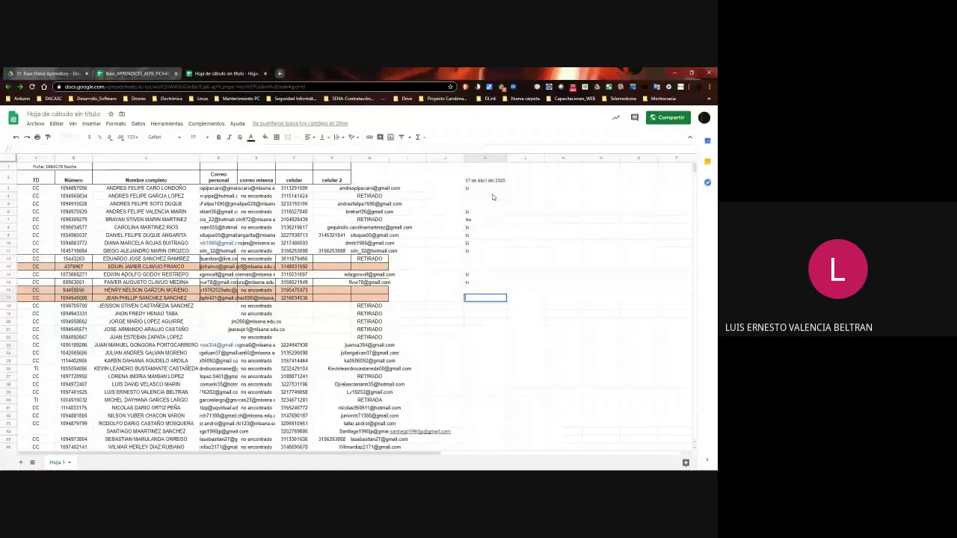
pyautogui.press('Down')
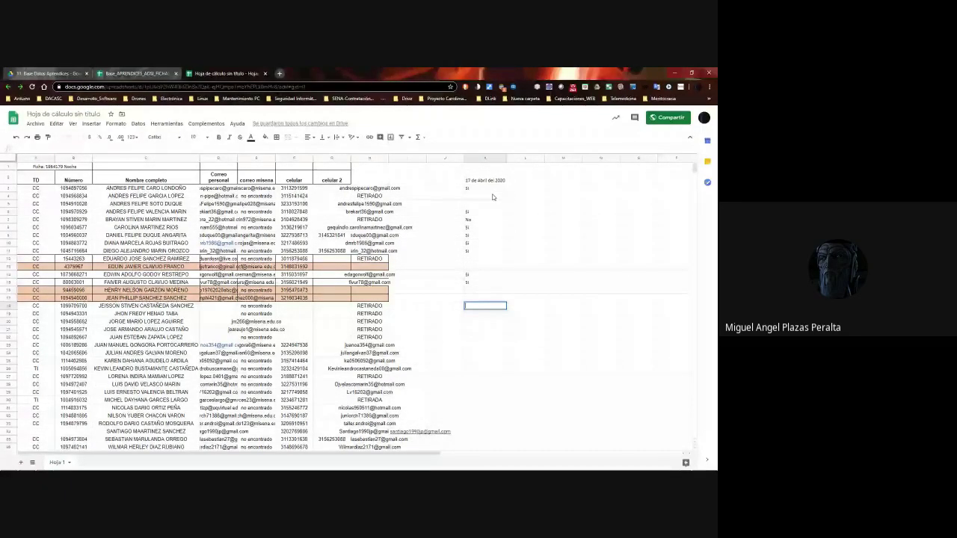
pyautogui.press('Down')
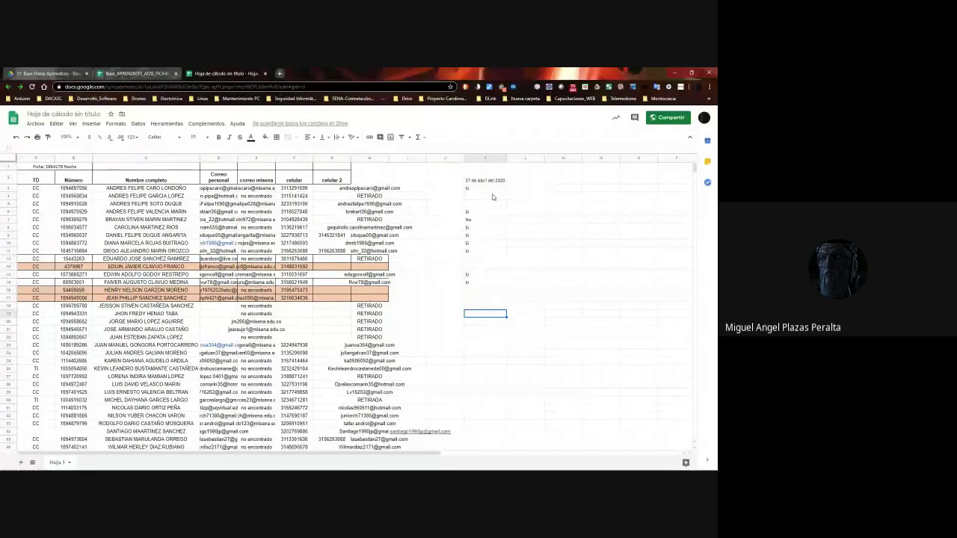
pyautogui.press('Down')
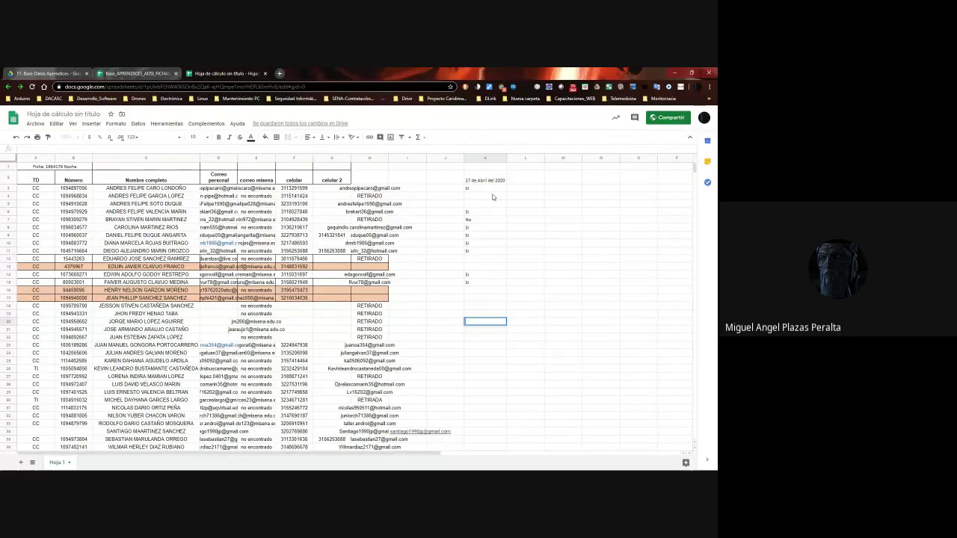
pyautogui.press('Down')
pyautogui.press('Down')
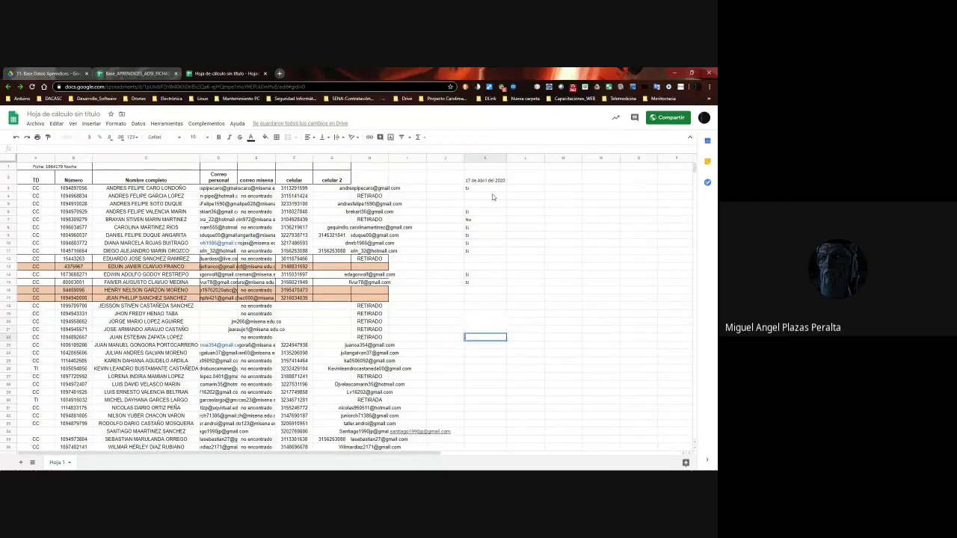
pyautogui.press('Down')
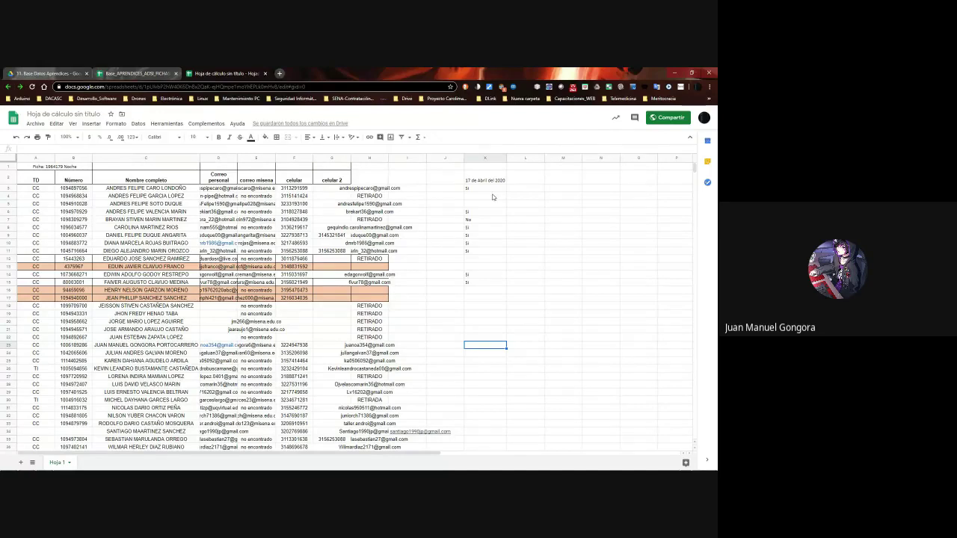
pyautogui.write('si')
pyautogui.press('Return')
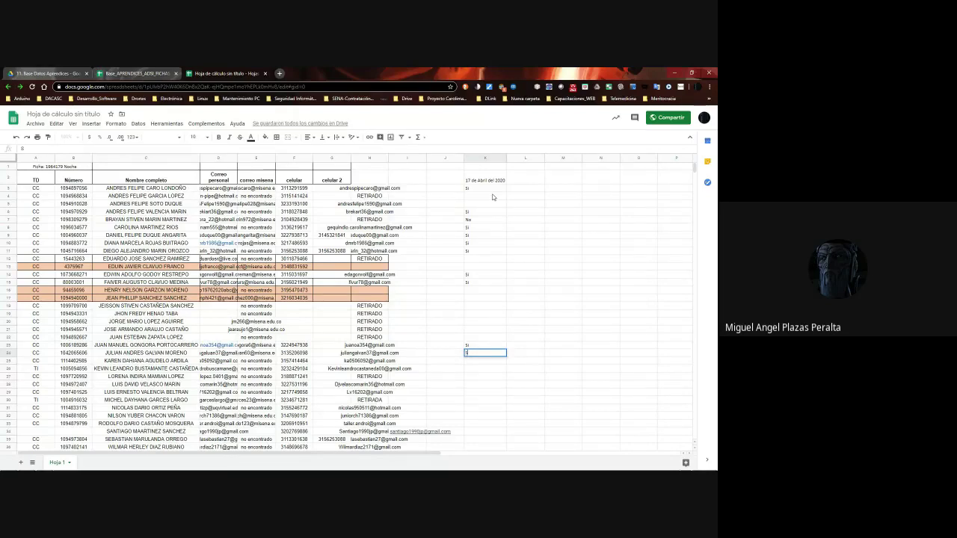
pyautogui.write('Si')
pyautogui.press('Return')
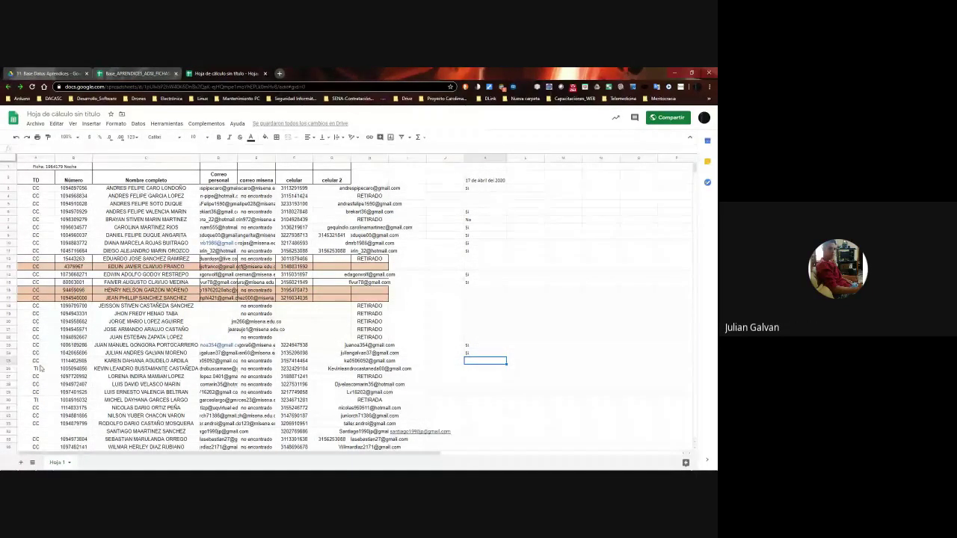
# - Record attendance as "Si" in cells K25 and K26
pyautogui.doubleClick(469, 361)
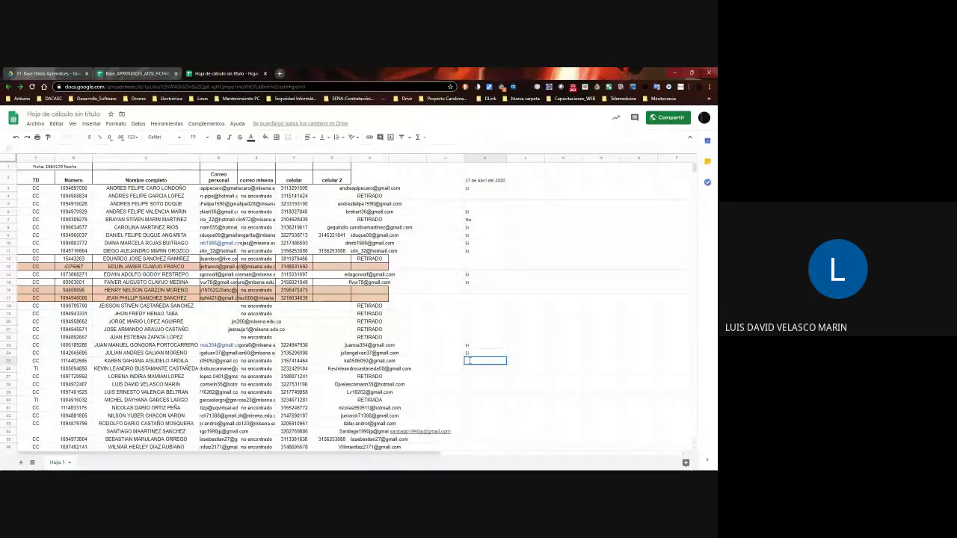
pyautogui.write('Si')
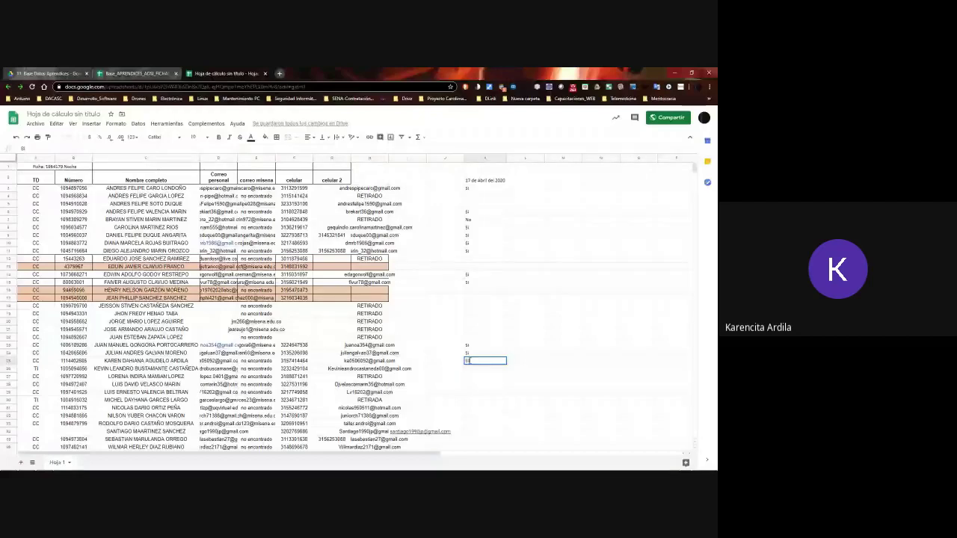
pyautogui.press('Return')
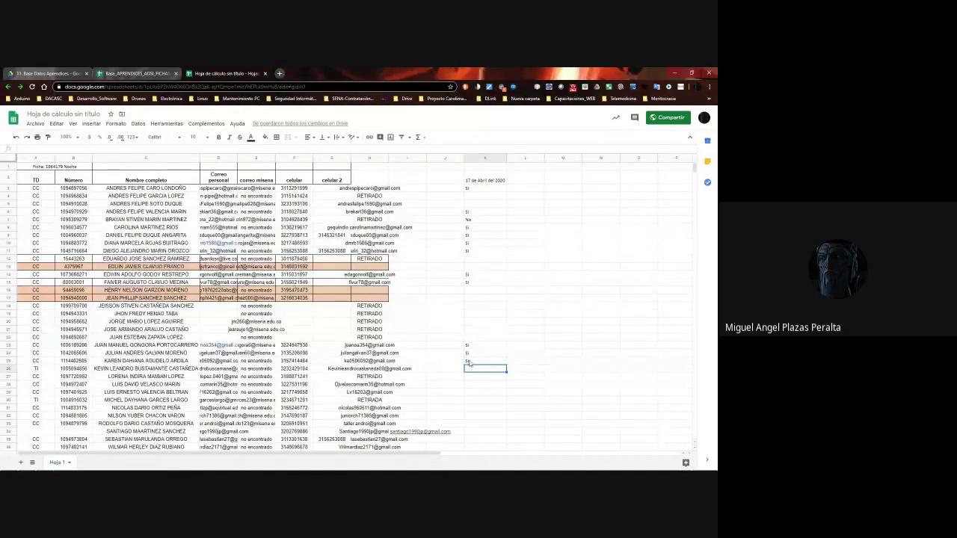
pyautogui.write('Si')
pyautogui.press('Return')
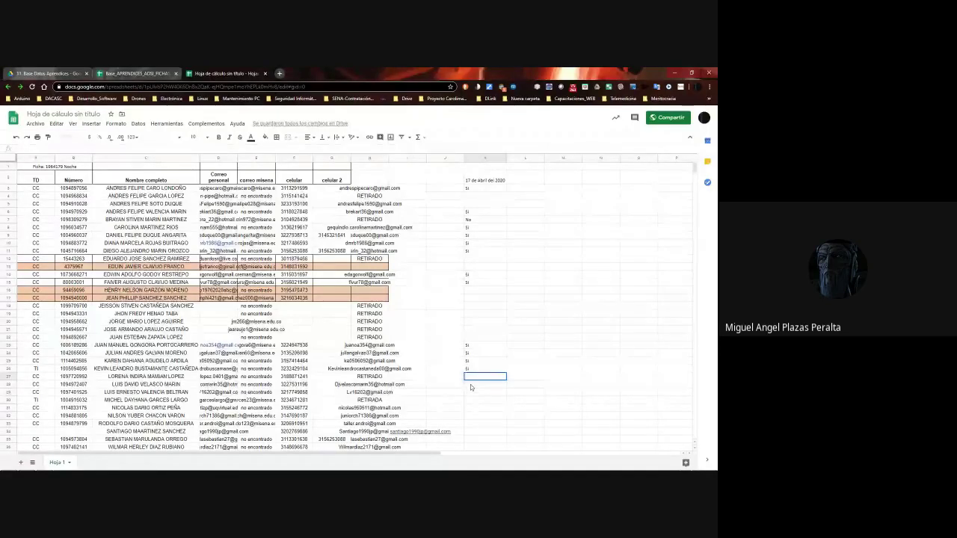
# - Leave K27 blank and record attendance as "Si" in cells K28 and K29
pyautogui.click(471, 386)
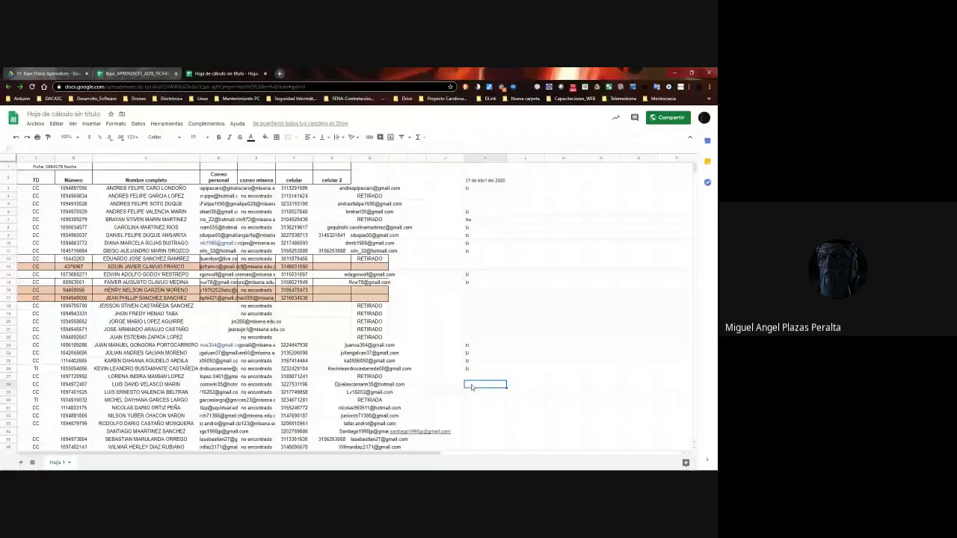
pyautogui.write('Si')
pyautogui.press('Return')
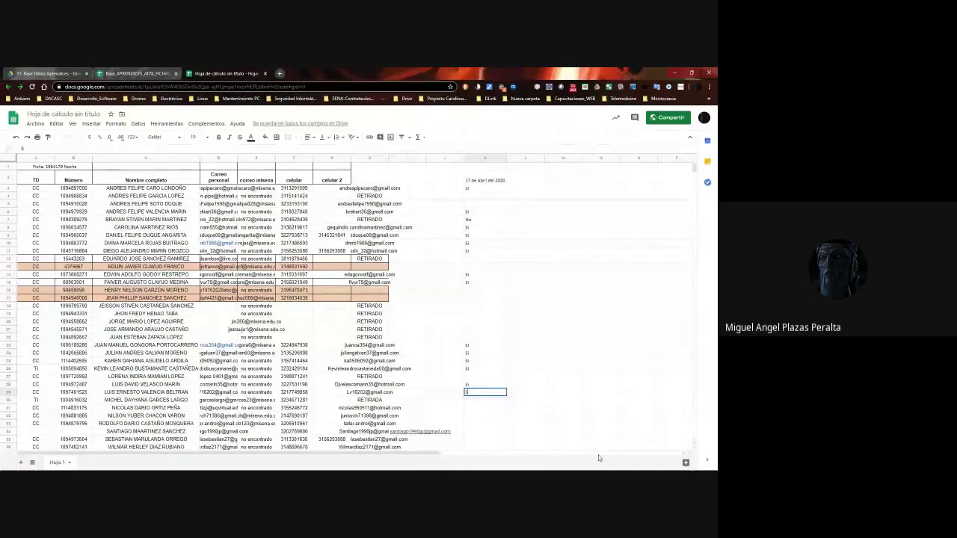
pyautogui.write('Si')
pyautogui.press('Return')
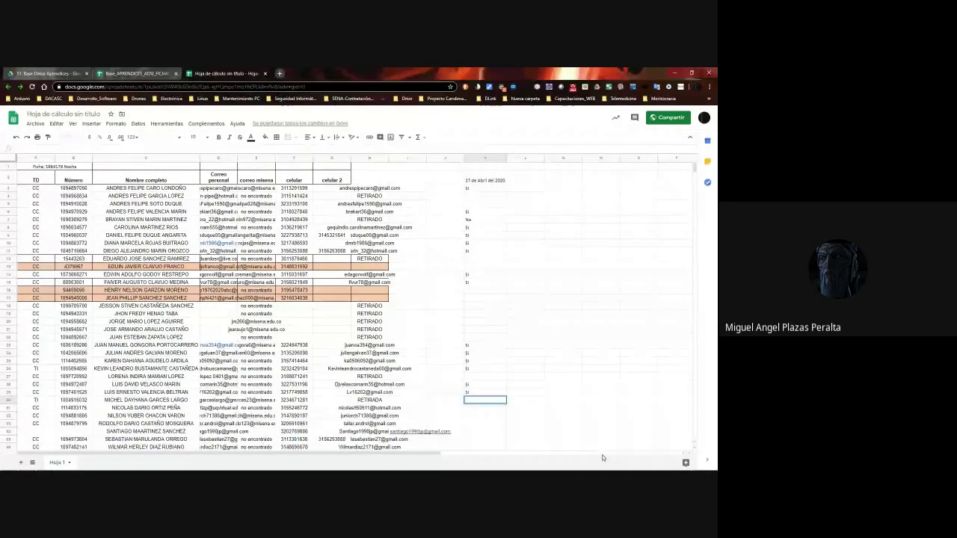
# - Skip the withdrawn apprentice in row 30 and record attendance as "Si" in cells K31 and K32
pyautogui.press('Down')
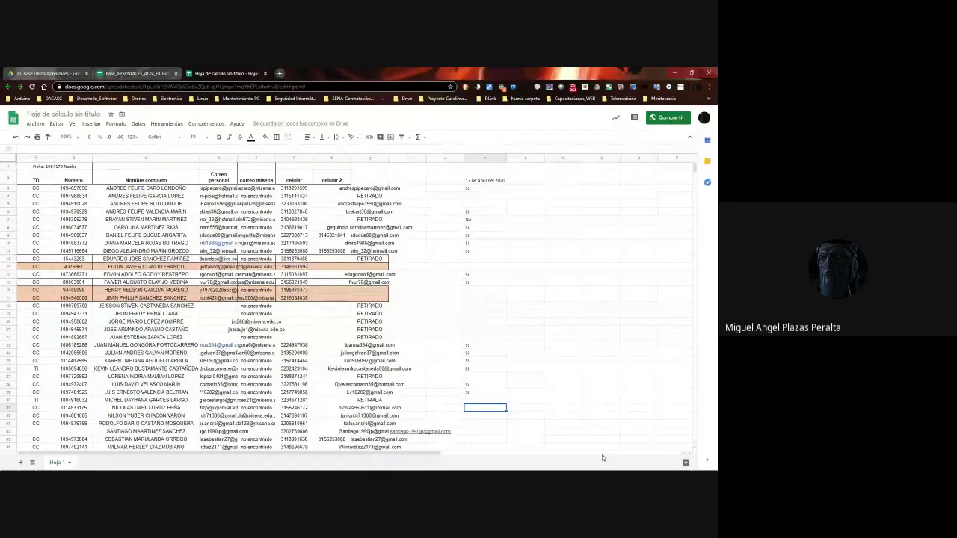
pyautogui.write('i')
pyautogui.press('Return')
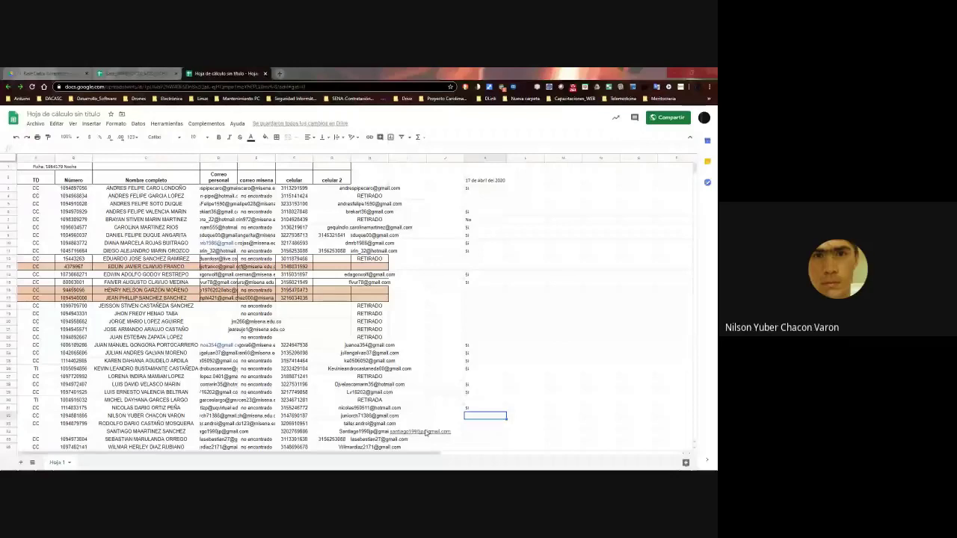
pyautogui.write('Si')
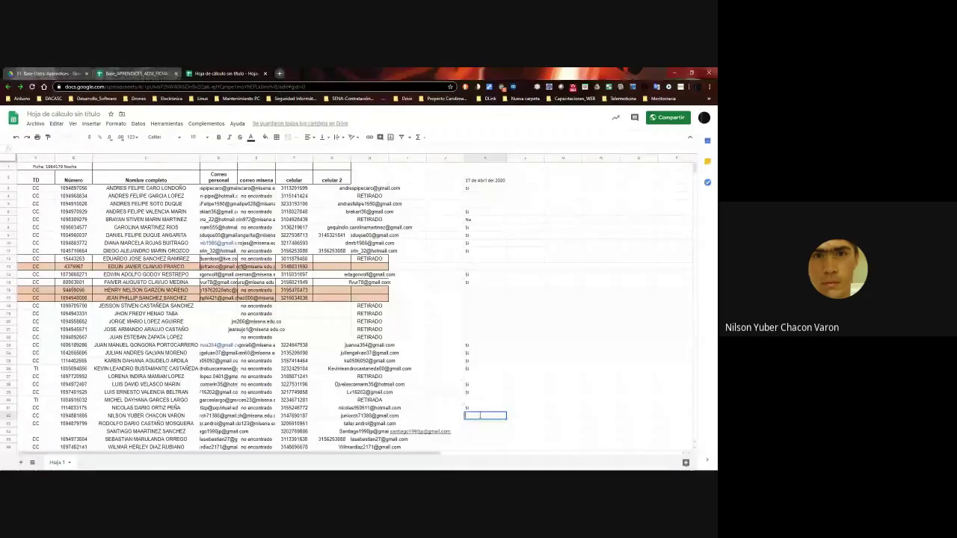
pyautogui.press('Return')
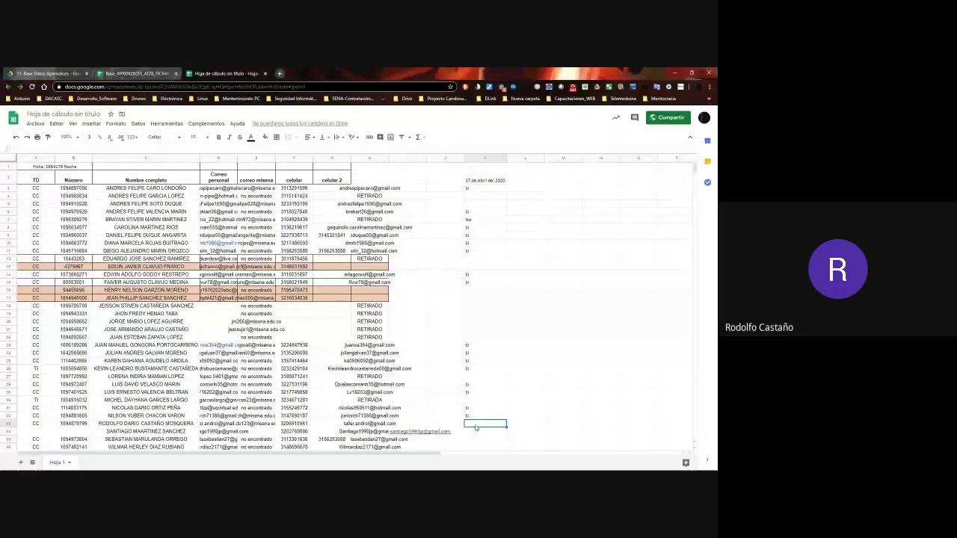
# - Record attendance as "Si" in cells K33 and K34, and skip K35 to reach K36
pyautogui.write('Si')
pyautogui.press('Return')
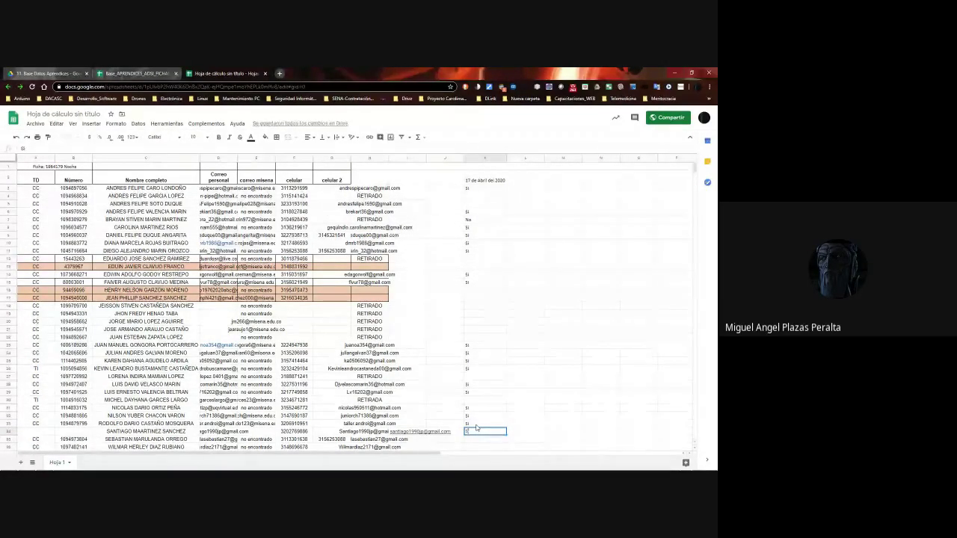
pyautogui.write('Si')
pyautogui.press('Return')
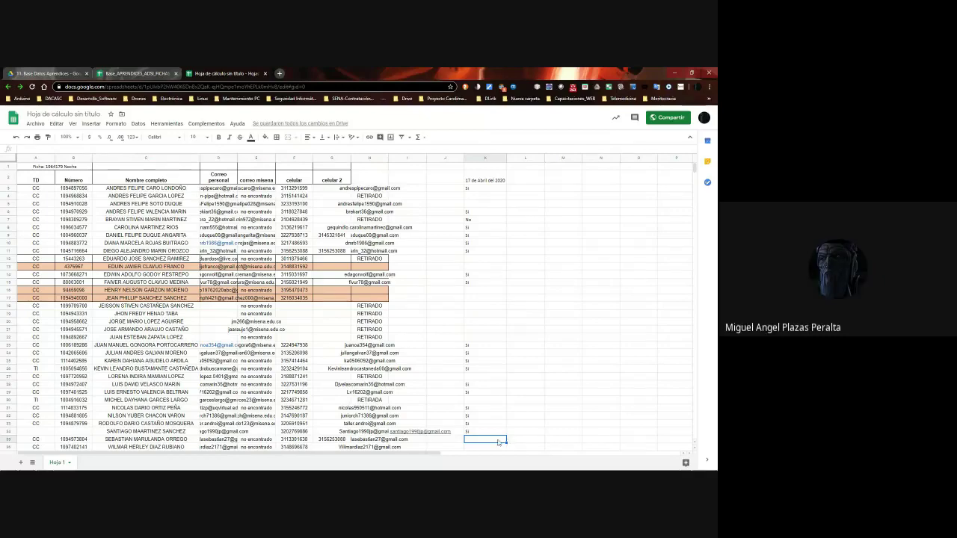
pyautogui.press('Down')
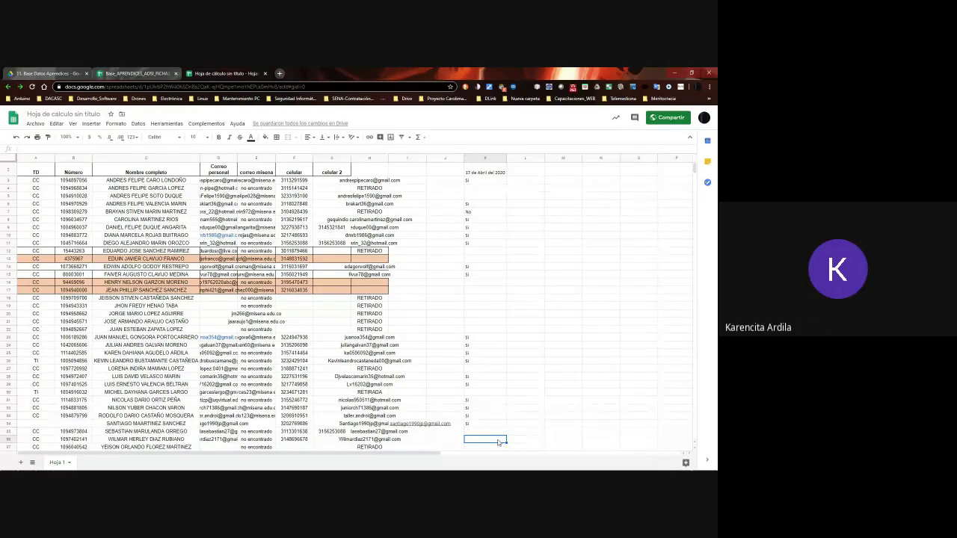
pyautogui.scroll(-1, 498, 442)
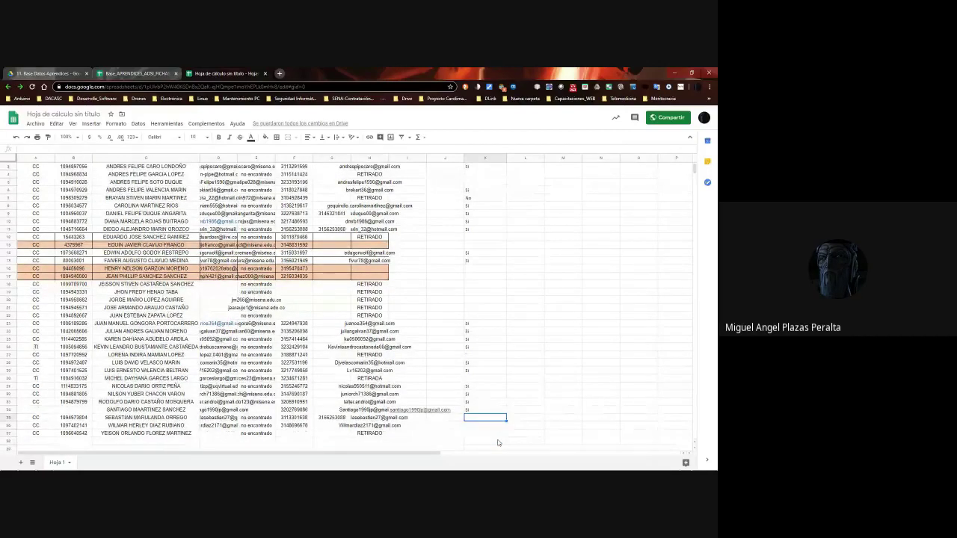
pyautogui.press('Down')
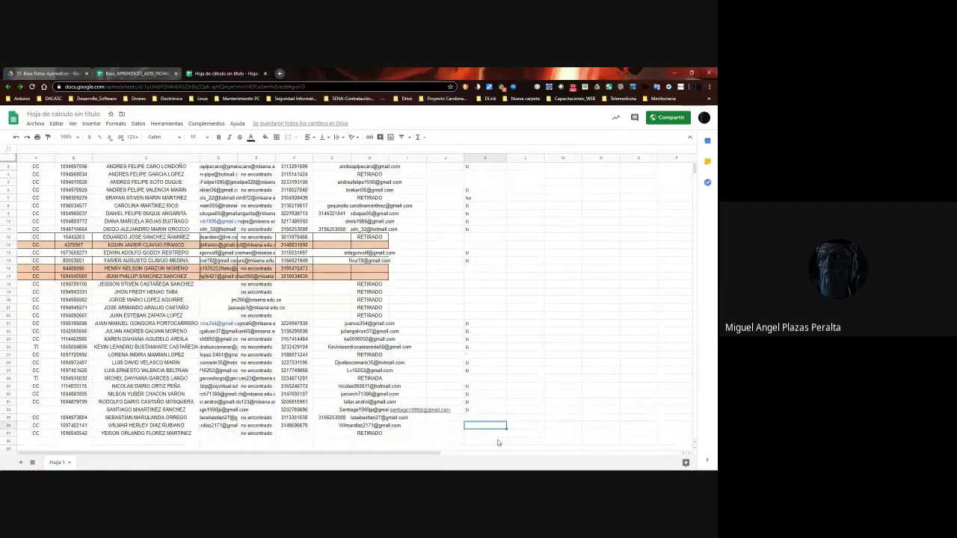
pyautogui.press('Up')
pyautogui.press('Up')
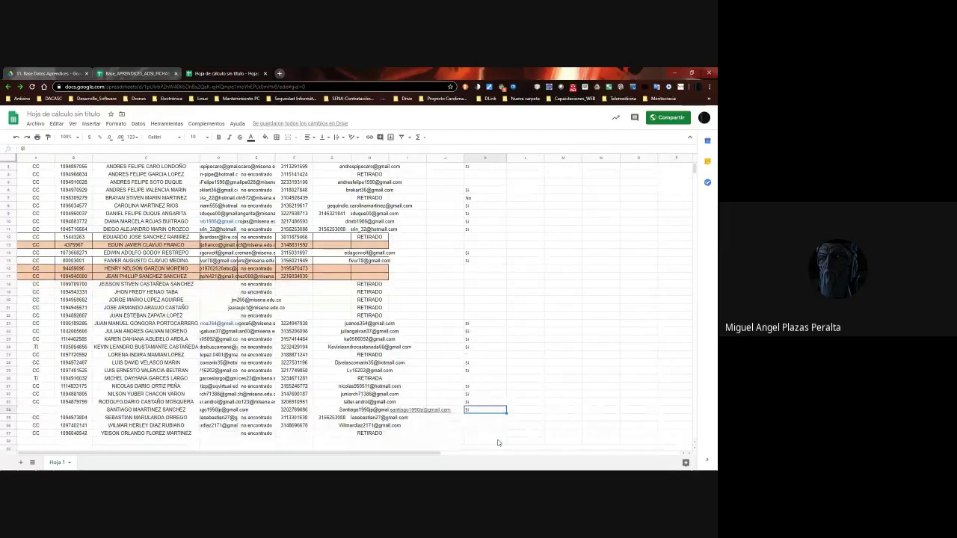
pyautogui.press('Down')
pyautogui.press('Down')
pyautogui.press('Up')
pyautogui.press('Down')
pyautogui.press('Down')
pyautogui.press('Up')
pyautogui.press('Down')
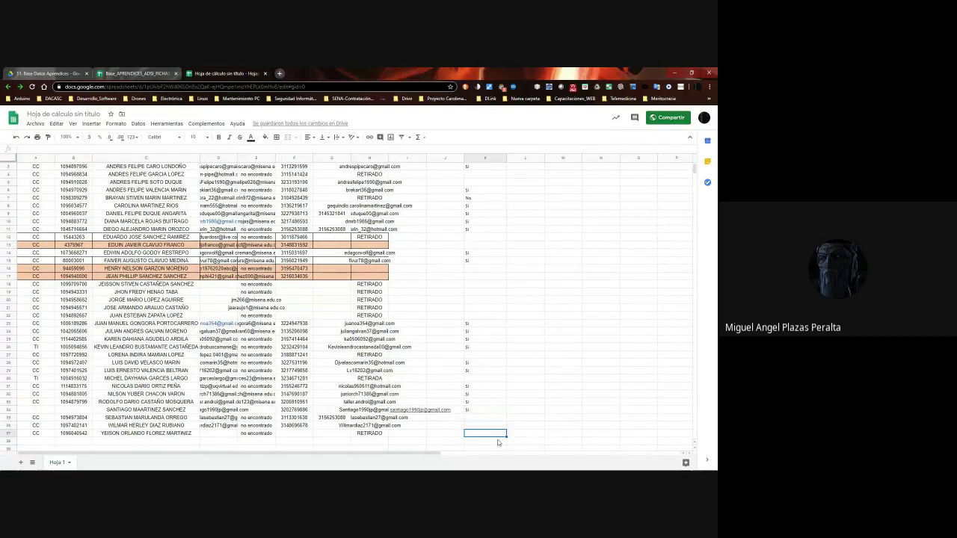
pyautogui.press('Up')
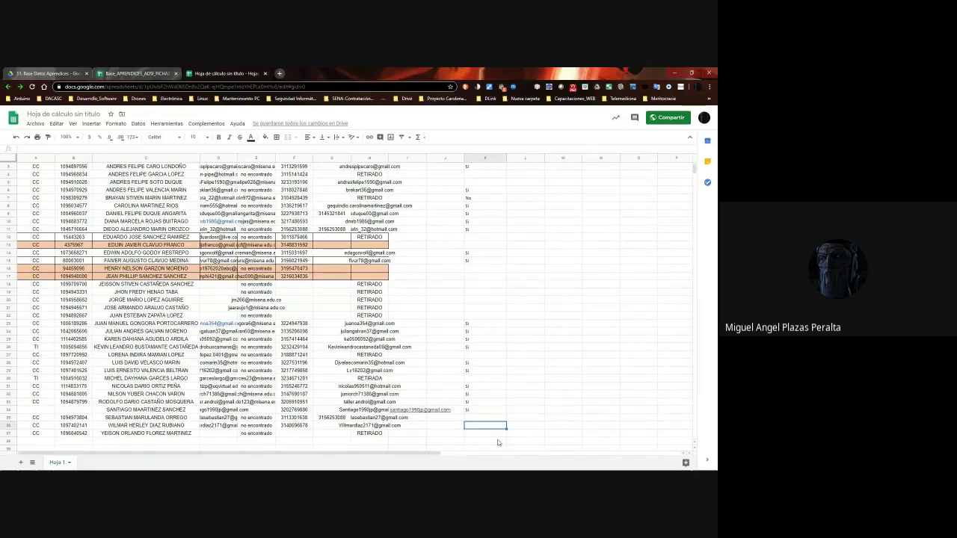
# - Record attendance as "Si" in cell K36, discarding the unconfirmed "no" entry
pyautogui.write('no')
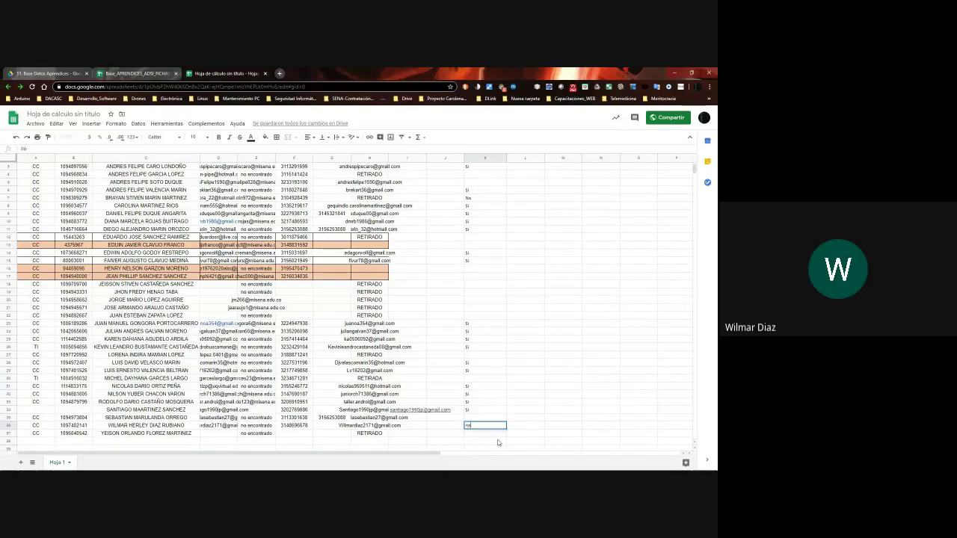
pyautogui.press('Escape')
pyautogui.write('Si')
pyautogui.press('Return')
# - Go back up through the attendance entries in column K to cell K1
pyautogui.press('Up')
pyautogui.press('Up')
pyautogui.press('Up')
pyautogui.press('Up')
pyautogui.press('Up')
pyautogui.press('Up')
pyautogui.press('Up')
pyautogui.press('Up')
pyautogui.press('Up')
pyautogui.press('Up')
pyautogui.press('Up')
pyautogui.press('Up')
pyautogui.press('Up')
pyautogui.press('Up')
pyautogui.press('Up')
pyautogui.press('Up')
pyautogui.press('Up')
pyautogui.press('Up')
pyautogui.press('Up')
pyautogui.press('Up')
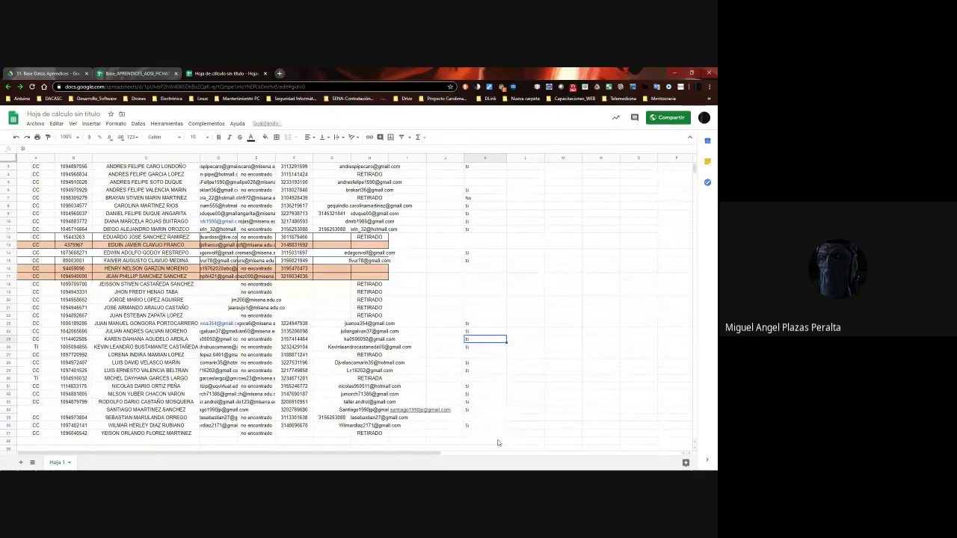
pyautogui.press('Up')
pyautogui.press('Up')
pyautogui.press('Up')
pyautogui.press('Up')
pyautogui.press('Up')
pyautogui.press('Up')
pyautogui.press('Up')
pyautogui.press('Up')
pyautogui.press('Up')
pyautogui.press('Up')
pyautogui.press('Up')
pyautogui.press('Up')
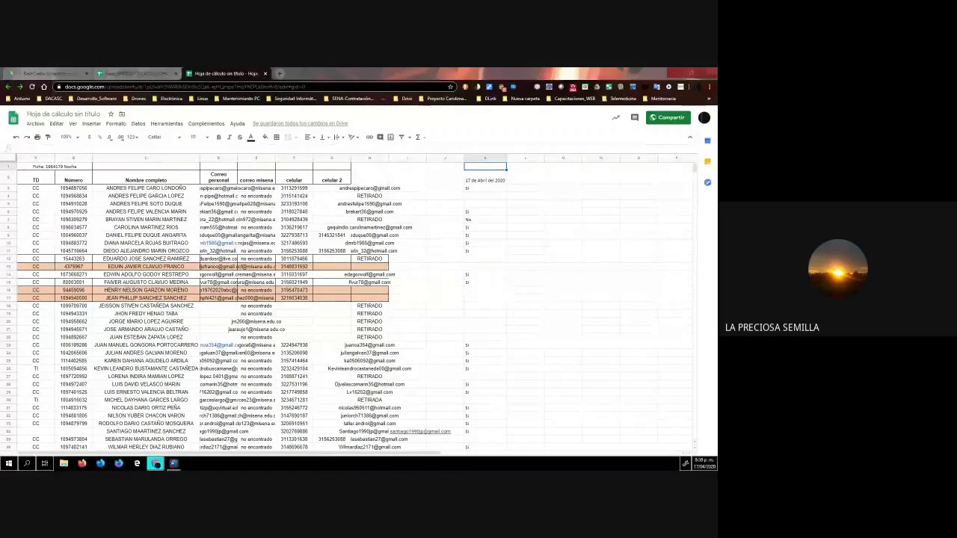
# - Switch to the Google Meet call and stop presenting the screen
pyautogui.click(112, 464)
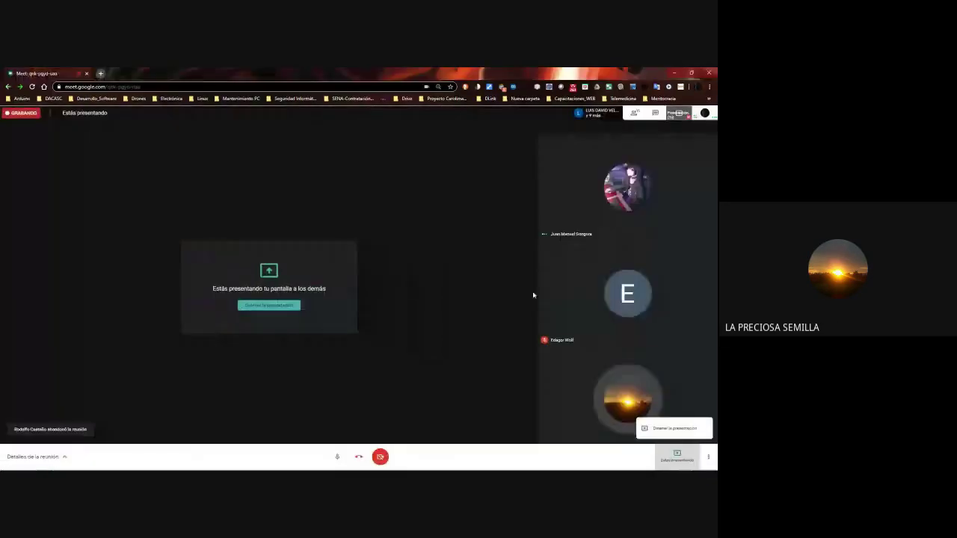
pyautogui.click(676, 428)
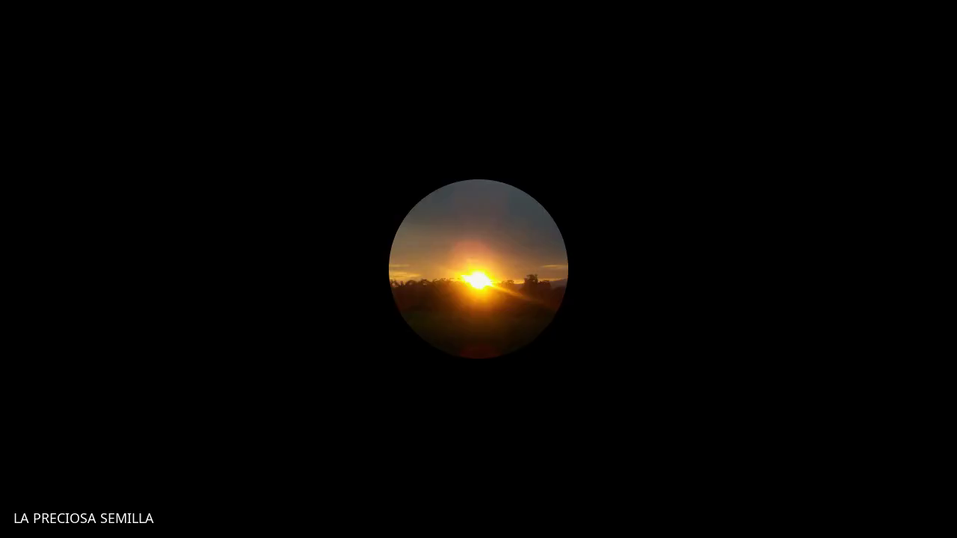